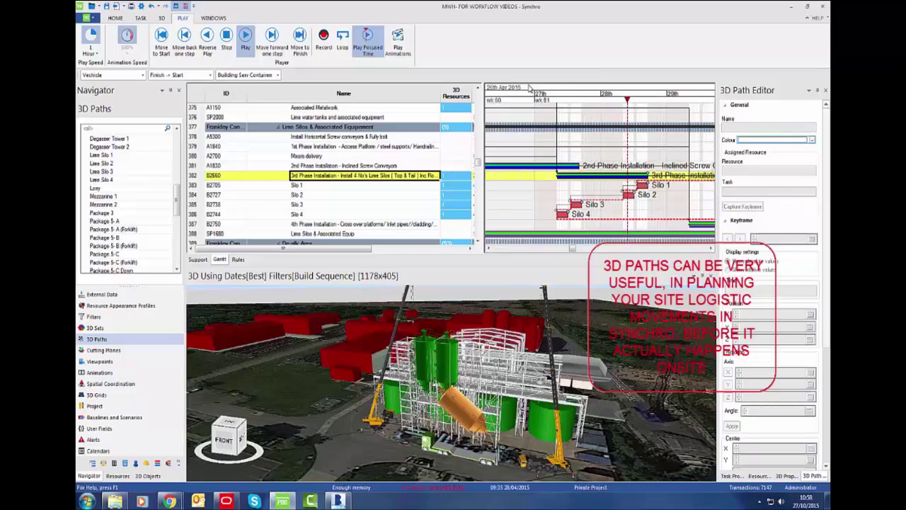
Stop the schedule playback and create a new 3D path in the project's 3D paths.
left_click(227, 39)
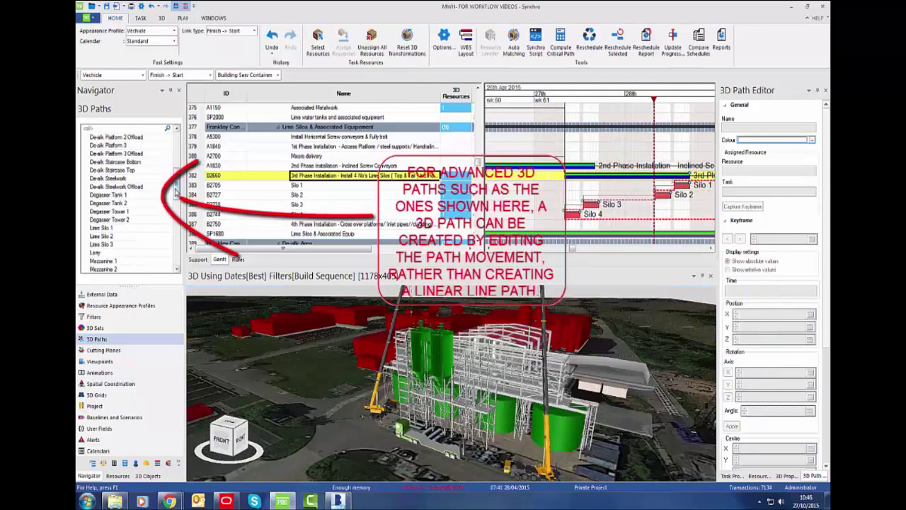
scroll(127, 198, "up", 5)
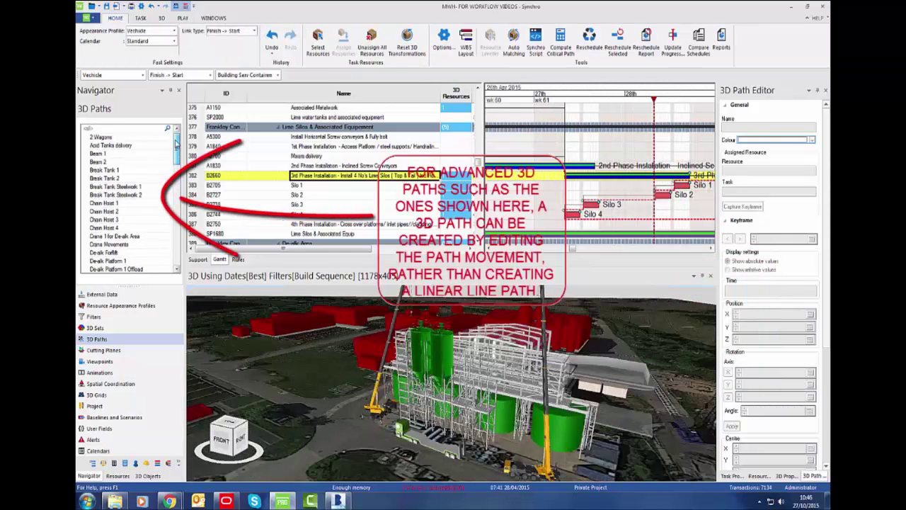
left_click(112, 341)
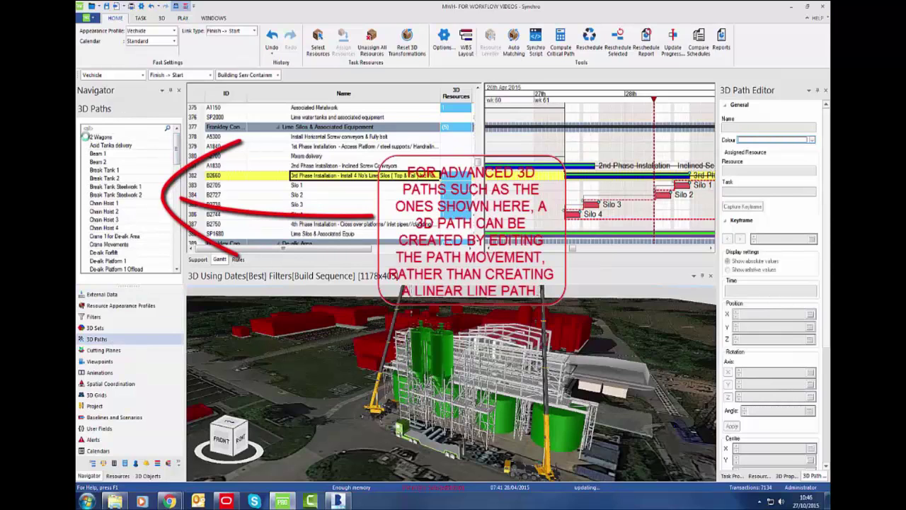
right_click(85, 136)
left_click(107, 143)
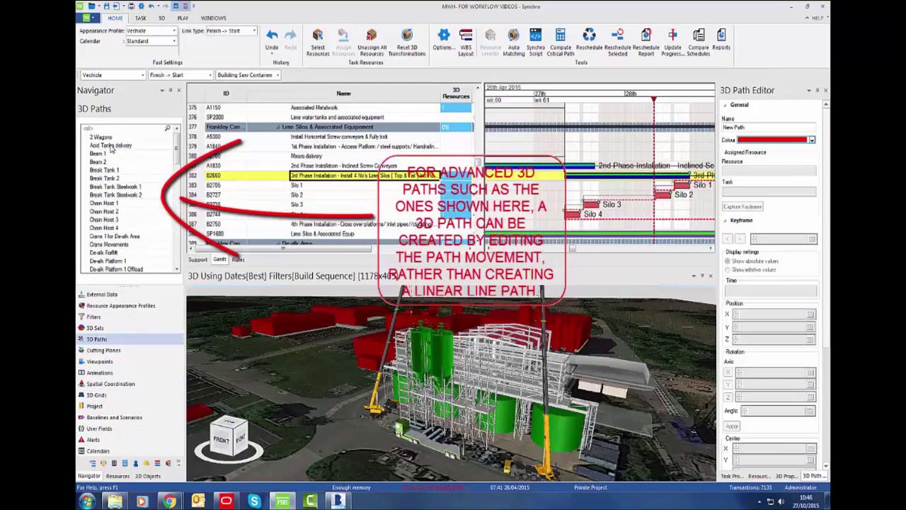
Rename the new 3D path to "Lime Silo 4".
left_click_drag(176, 156, 178, 211)
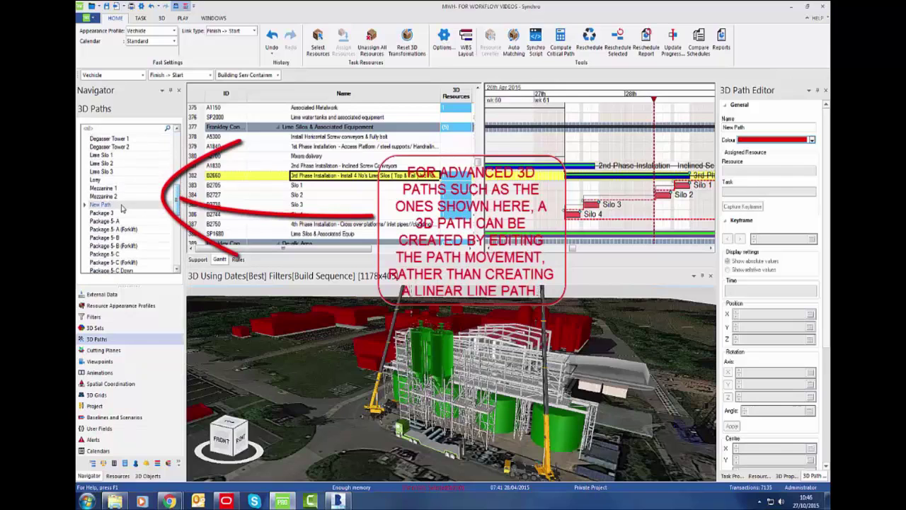
right_click(122, 207)
left_click(153, 223)
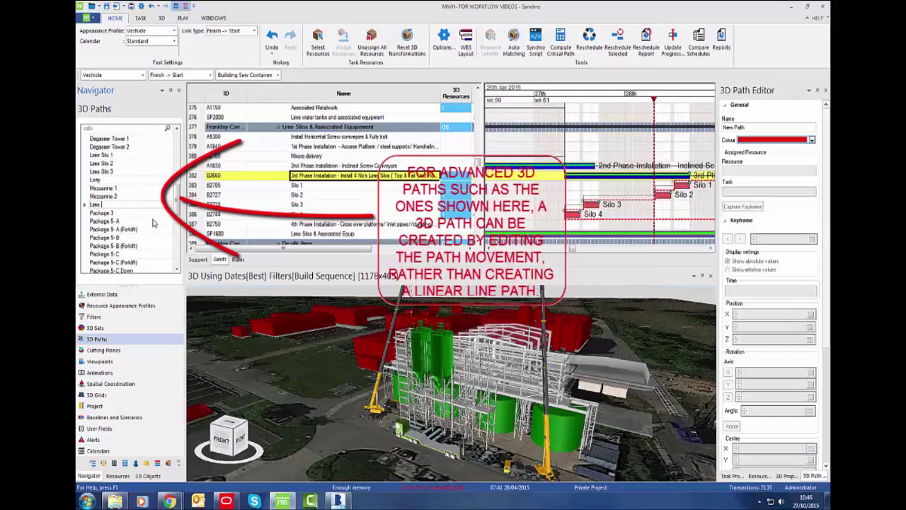
type("Lime Silo 4")
key("Return")
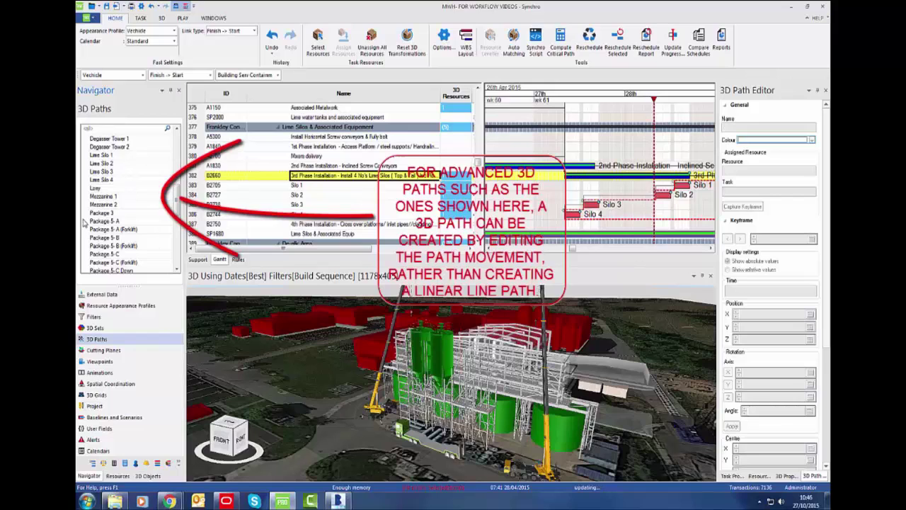
Assign the "Lime Silo 4" 3D path to the Lime Silos 4 resource of the Silo 4 task.
left_click(299, 215)
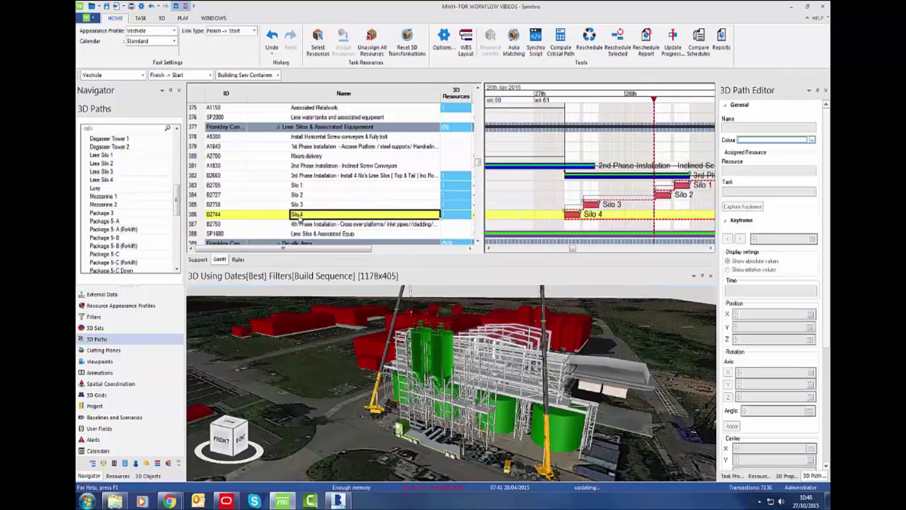
left_click(737, 475)
left_click(726, 143)
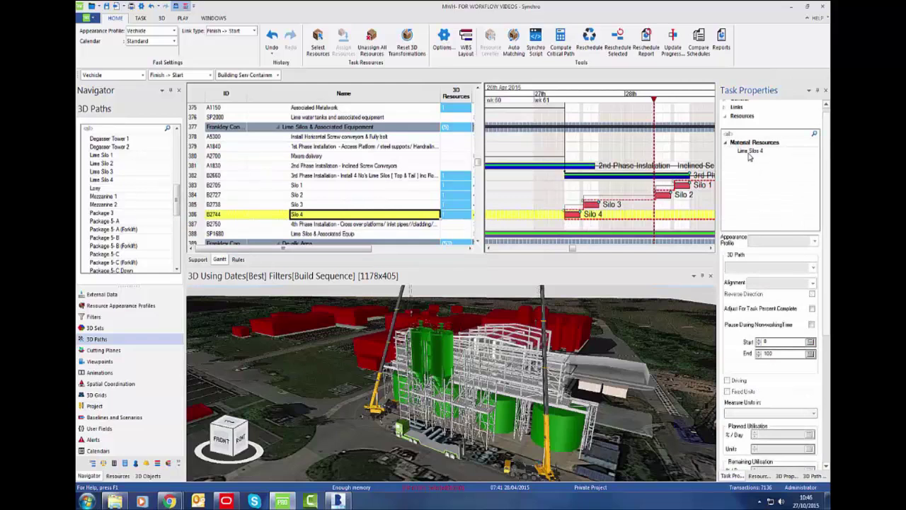
left_click(749, 152)
left_click(782, 266)
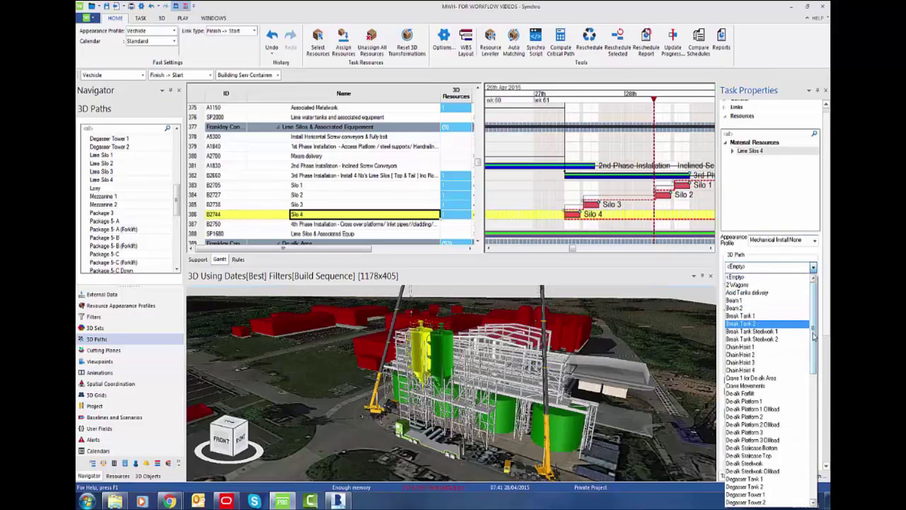
left_click_drag(814, 337, 814, 383)
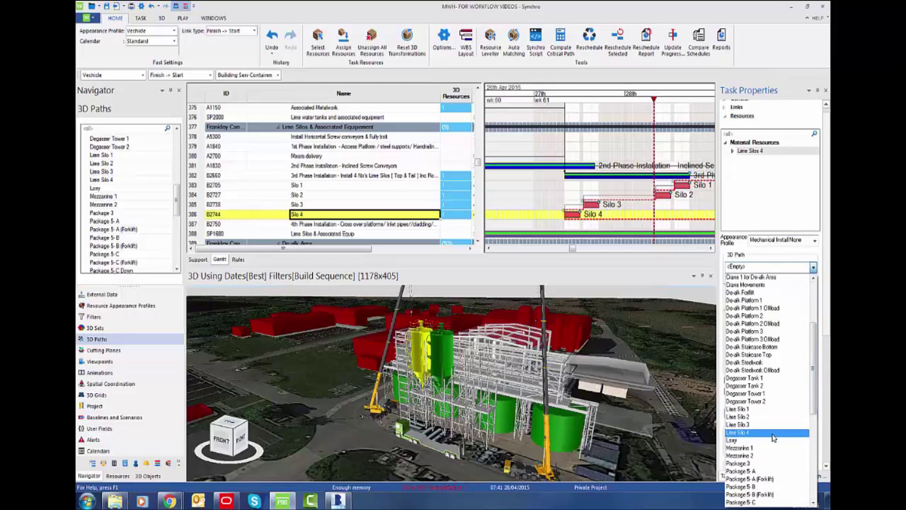
left_click(773, 432)
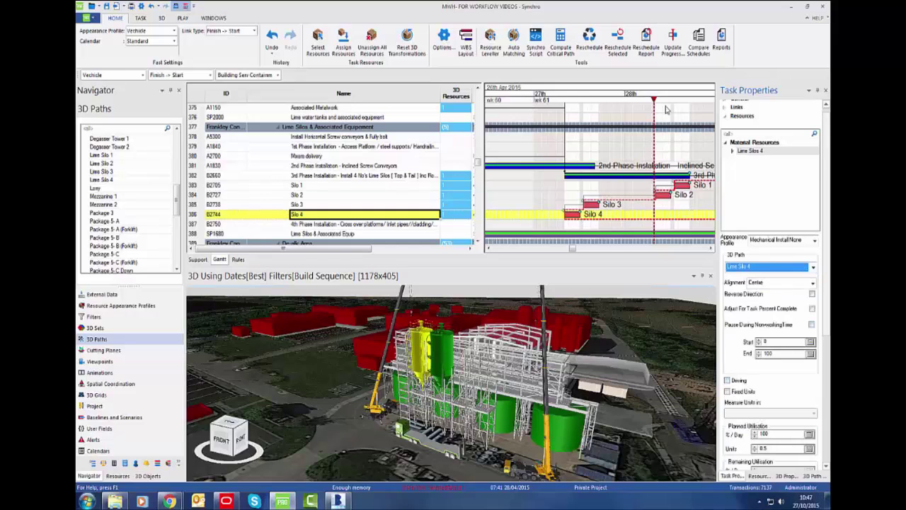
Select the Lime Silo 4 path together with its assigned silo resource and capture a keyframe for it.
left_click(812, 476)
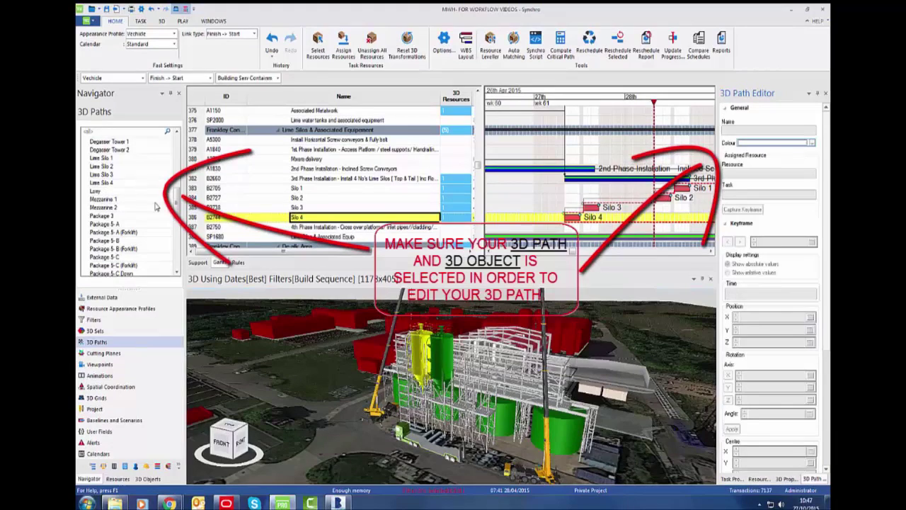
left_click(106, 182)
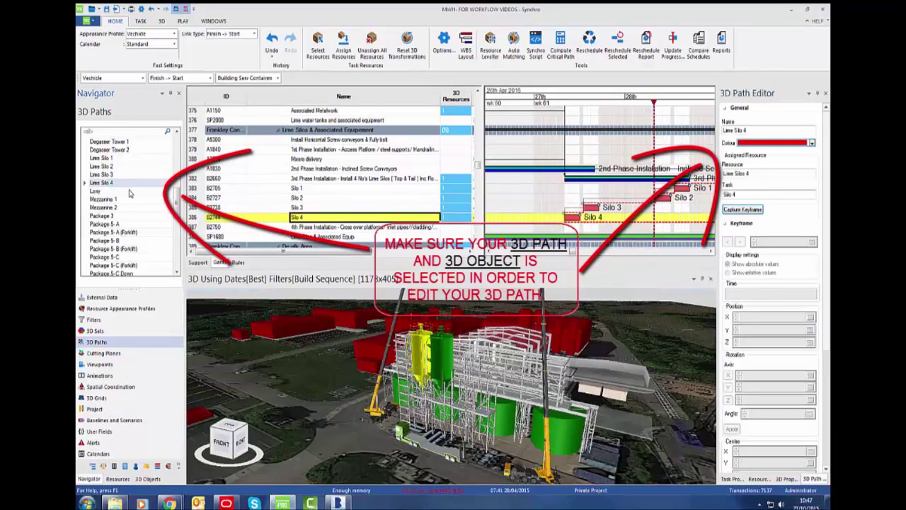
left_click(734, 480)
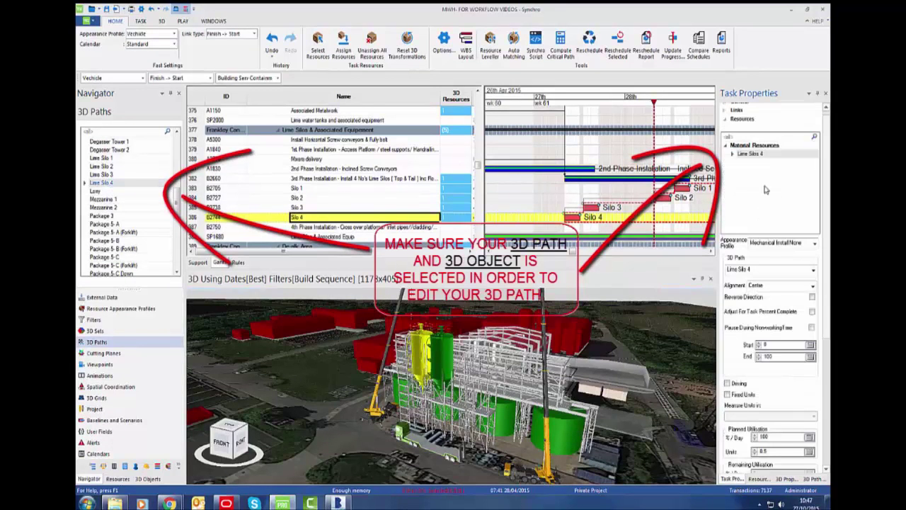
left_click(812, 479)
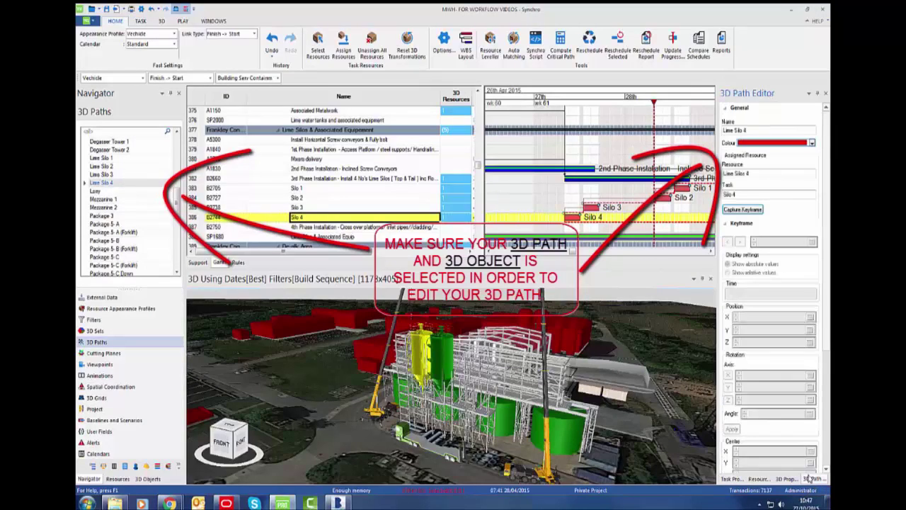
left_click(749, 210)
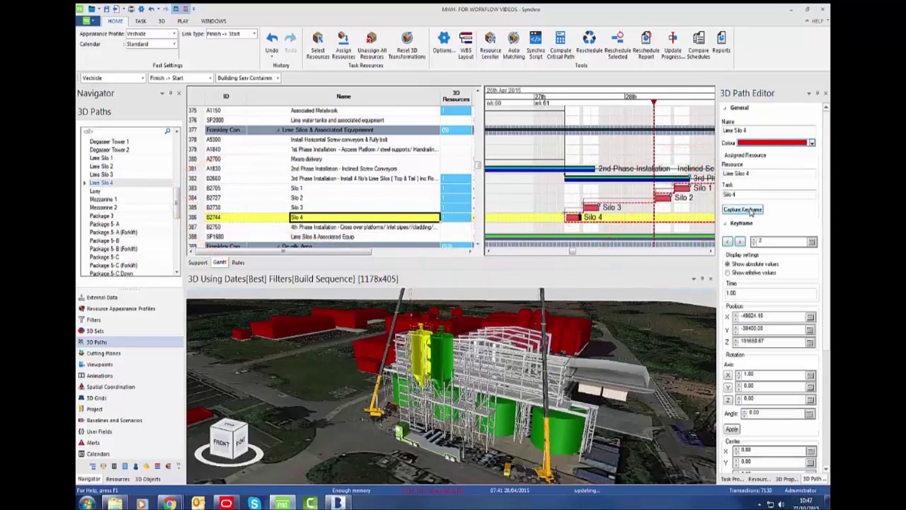
Set the focus time to the Silo 4 task's start, 08:00 27/04/2015, and open keyframe 1 of the path for editing.
mouse_move(655, 103)
left_mouse_down()
mouse_move(583, 115)
mouse_move(578, 105)
mouse_move(550, 106)
mouse_move(586, 107)
mouse_move(565, 106)
left_mouse_up()
scroll(576, 119, "up", 3)
left_click(729, 242)
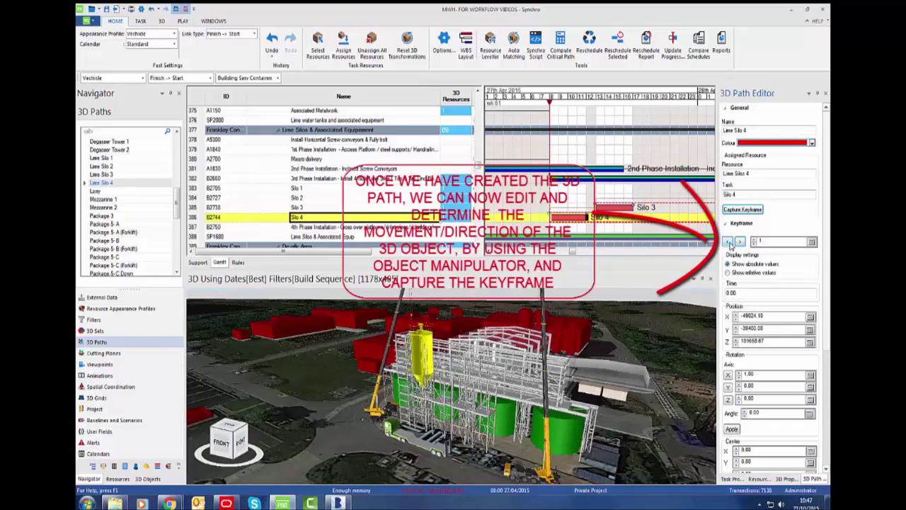
right_click(739, 245)
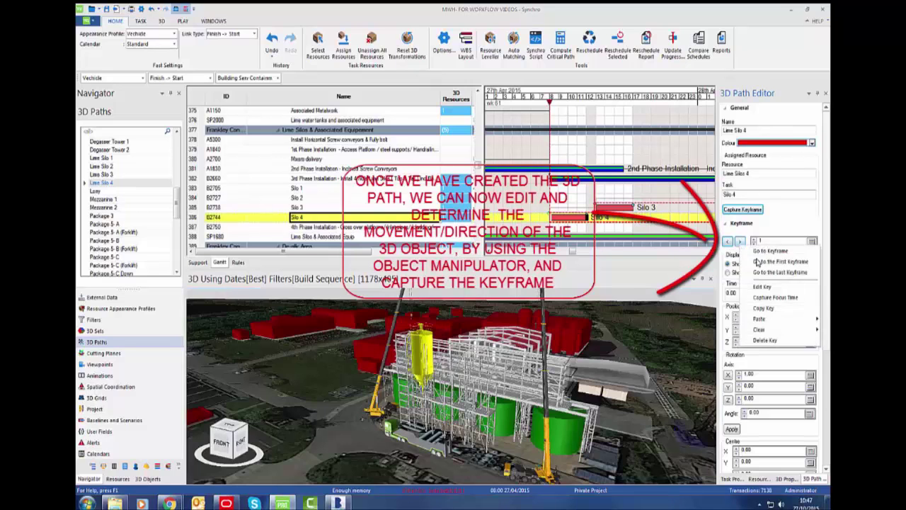
left_click(783, 286)
Move the silo out of the steel frame and lower it beside the building, near the delivery truck.
scroll(418, 404, "up", 3)
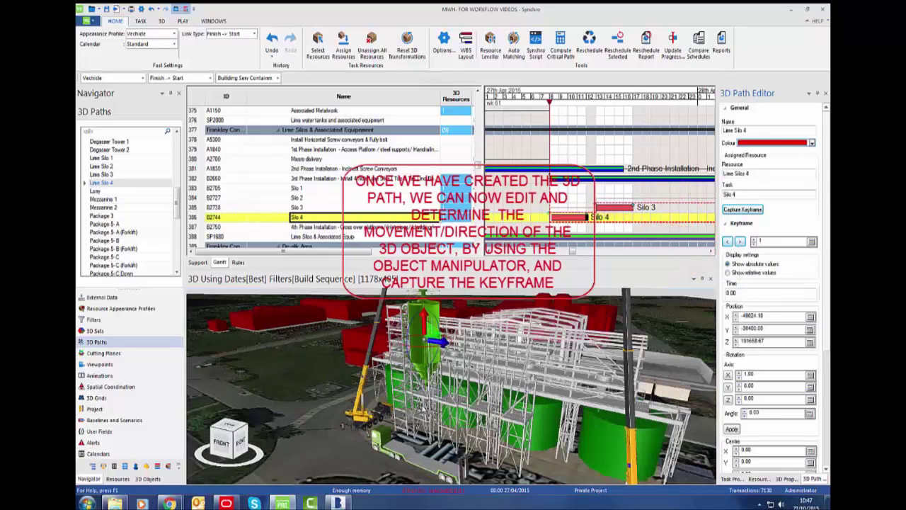
middle_click_drag(423, 412, 393, 411)
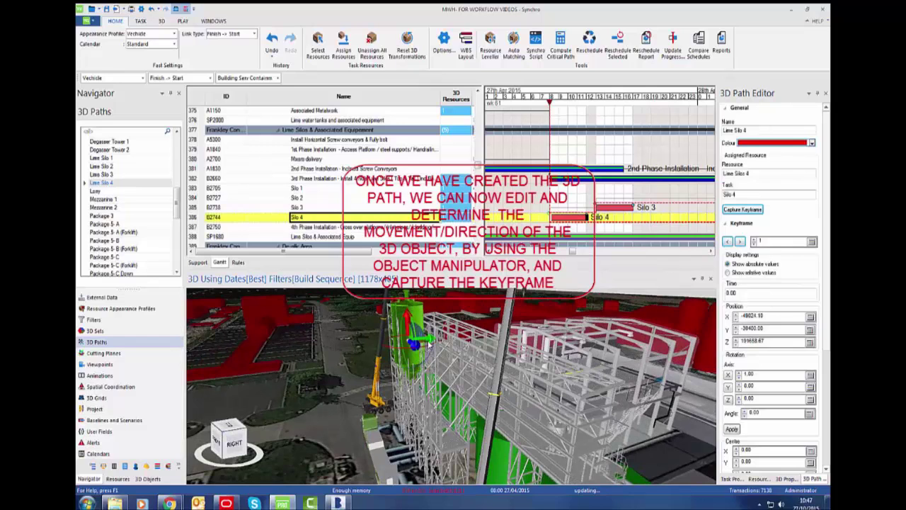
left_click_drag(412, 342, 390, 344)
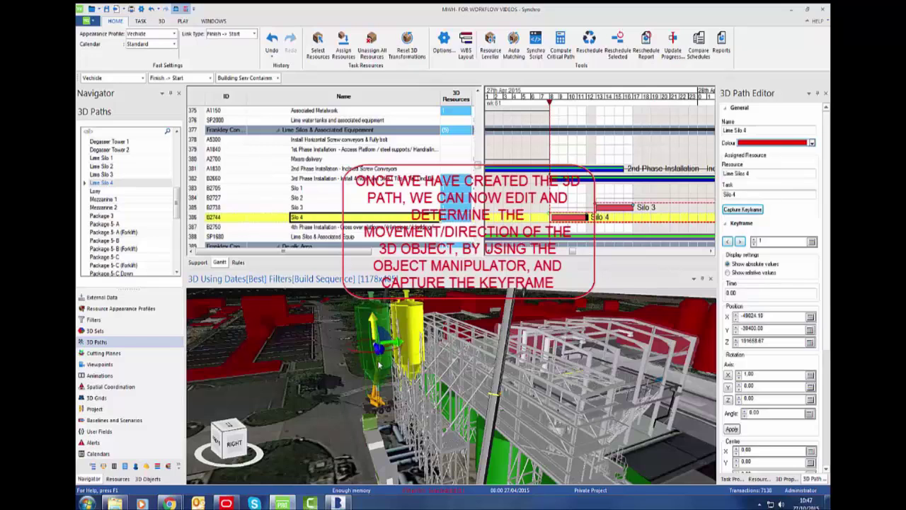
left_click_drag(385, 401, 387, 384)
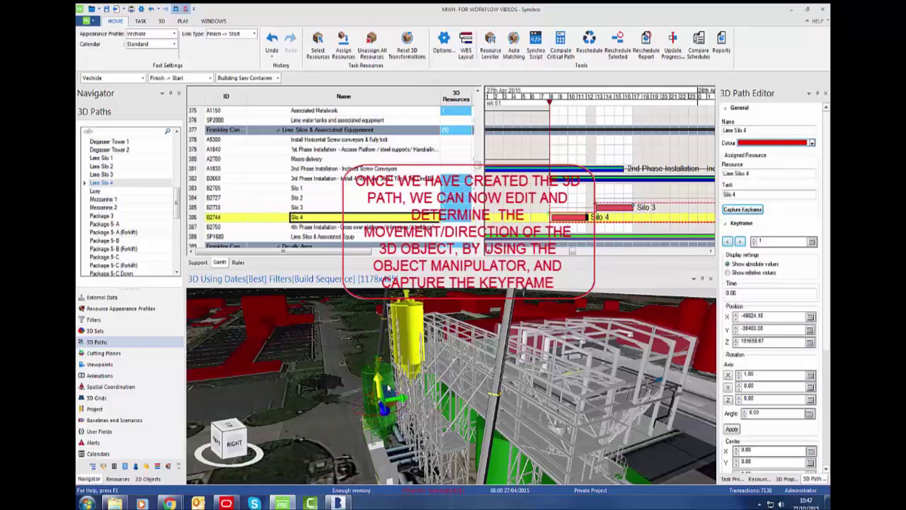
Rotate the silo from upright to horizontal above the delivery truck.
middle_click_drag(347, 454, 491, 482)
scroll(445, 470, "up", 4)
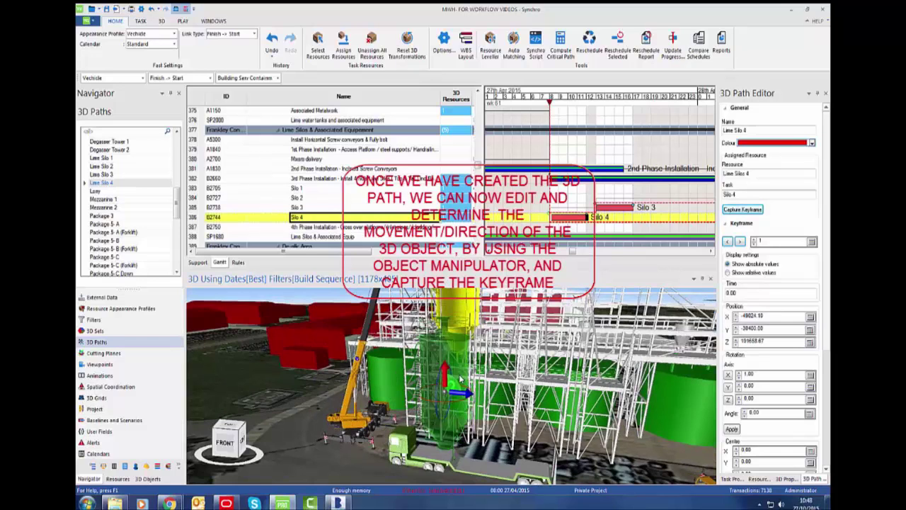
left_click_drag(444, 369, 442, 373)
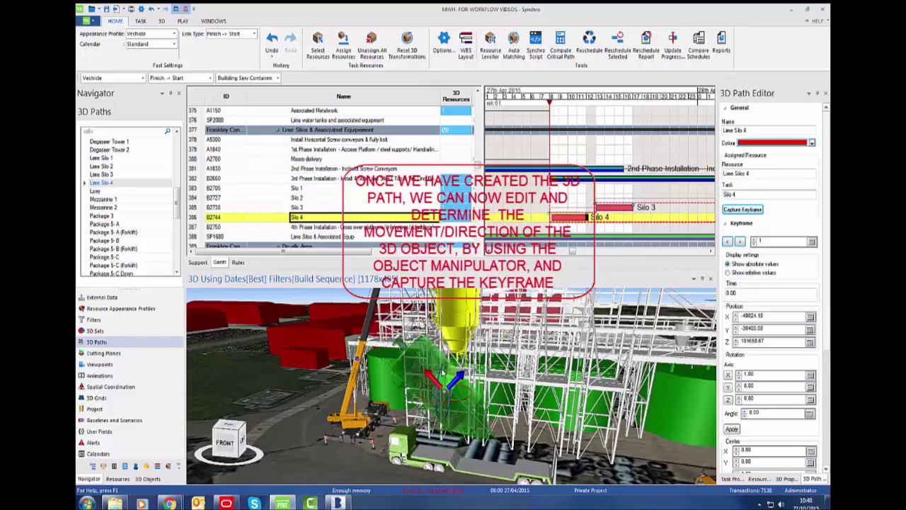
key("ctrl+z")
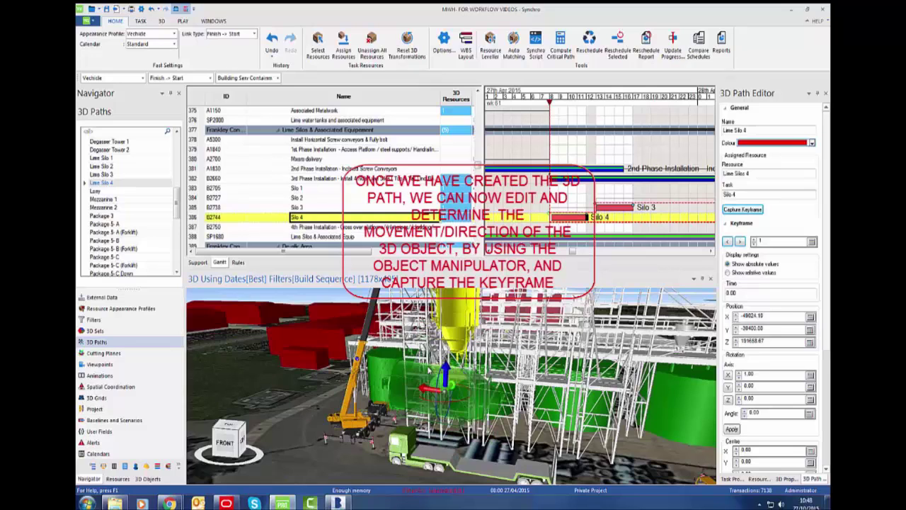
left_click_drag(424, 383, 426, 384)
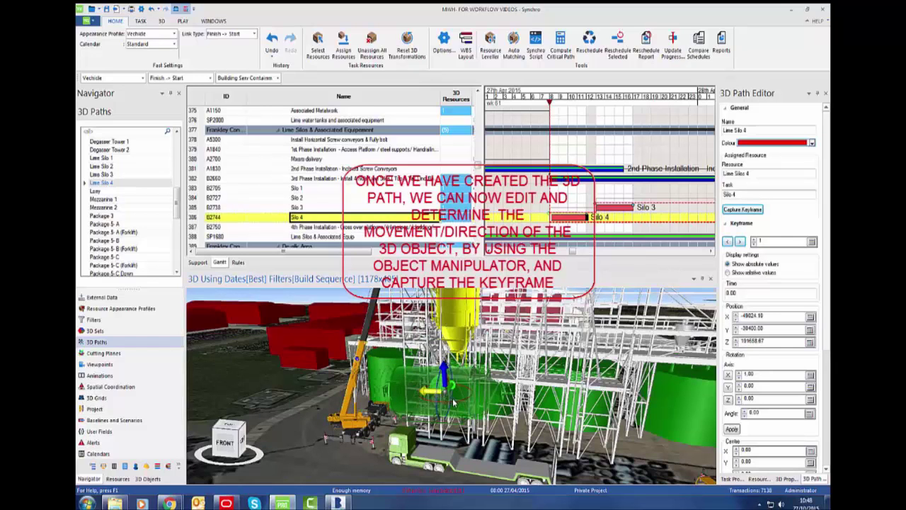
Place the horizontal silo on the delivery truck's trailer, aligned with it, and capture this position in keyframe 1.
left_click_drag(453, 402, 478, 420)
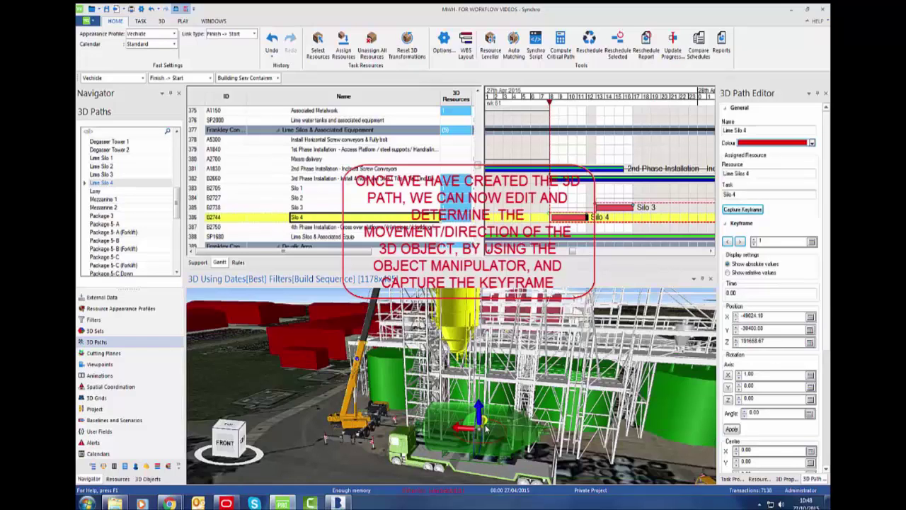
middle_click_drag(559, 416, 520, 390)
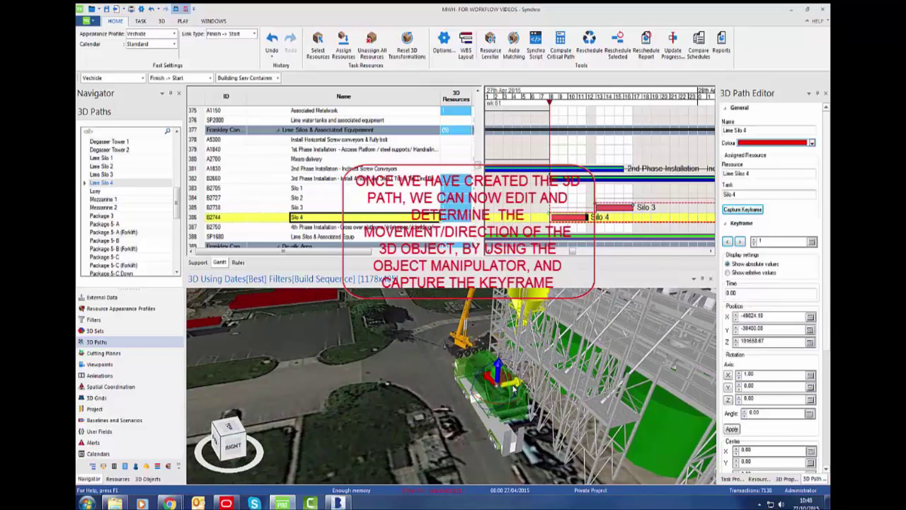
left_click_drag(511, 389, 511, 389)
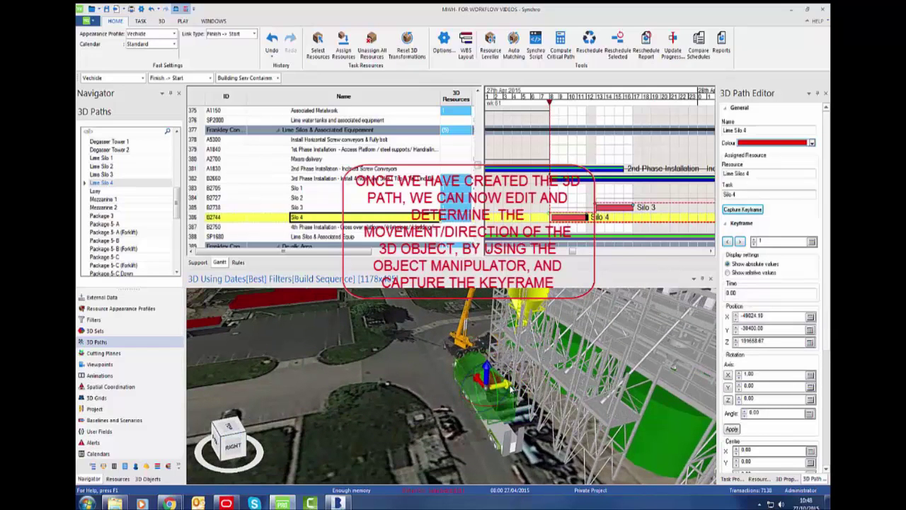
left_click(743, 210)
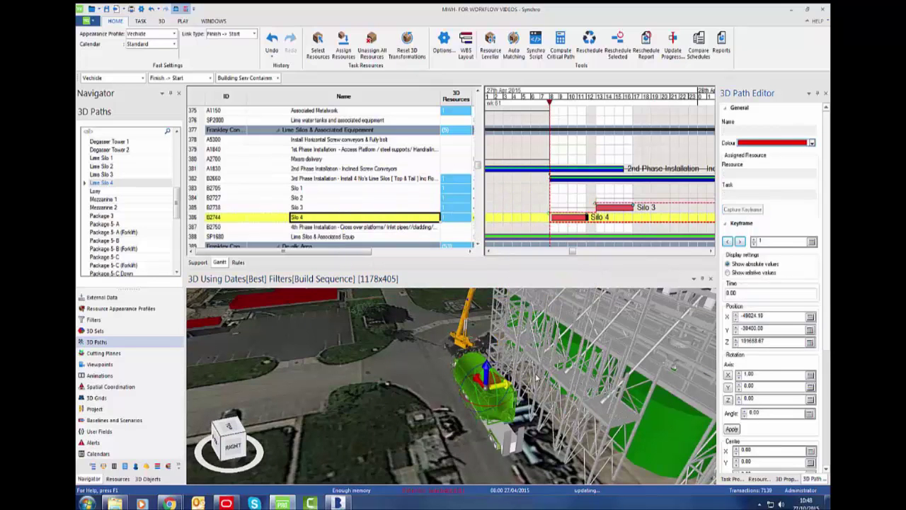
Advance the focus time within the Silo 4 task to 10:16 27/04/2015, showing the silo partway along its path.
middle_click_drag(536, 400, 522, 411)
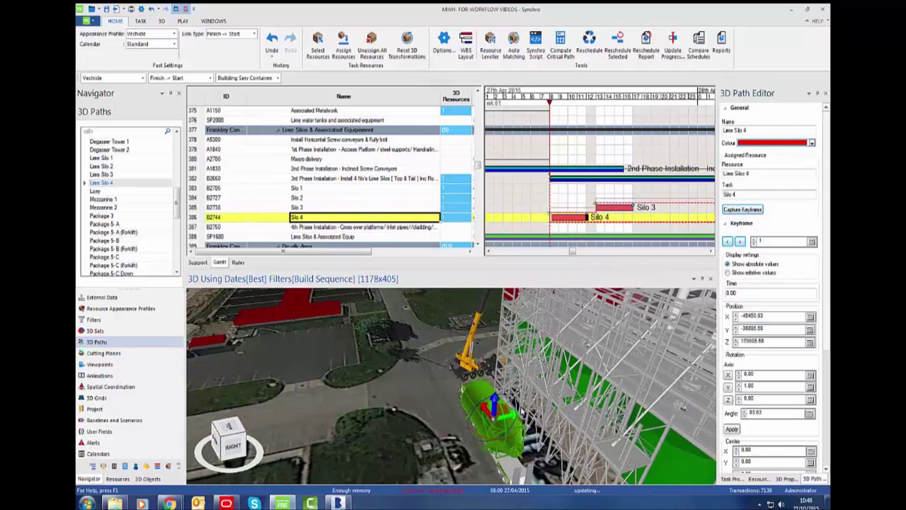
middle_click_drag(426, 464, 488, 457)
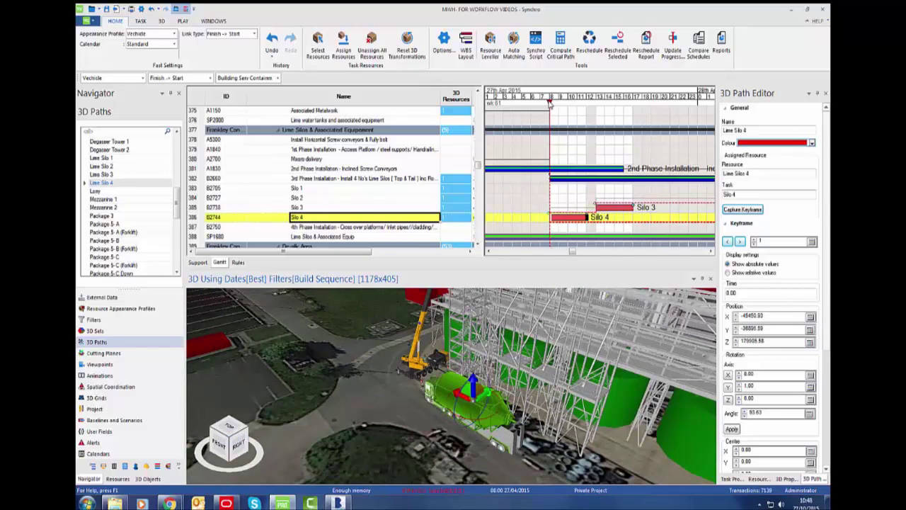
left_click_drag(551, 104, 571, 106)
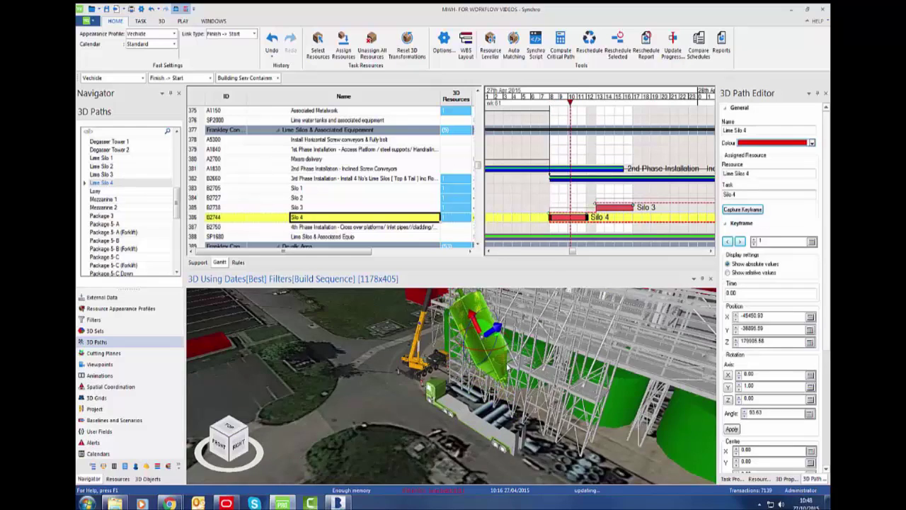
scroll(507, 366, "down", 2)
scroll(509, 352, "down", 2)
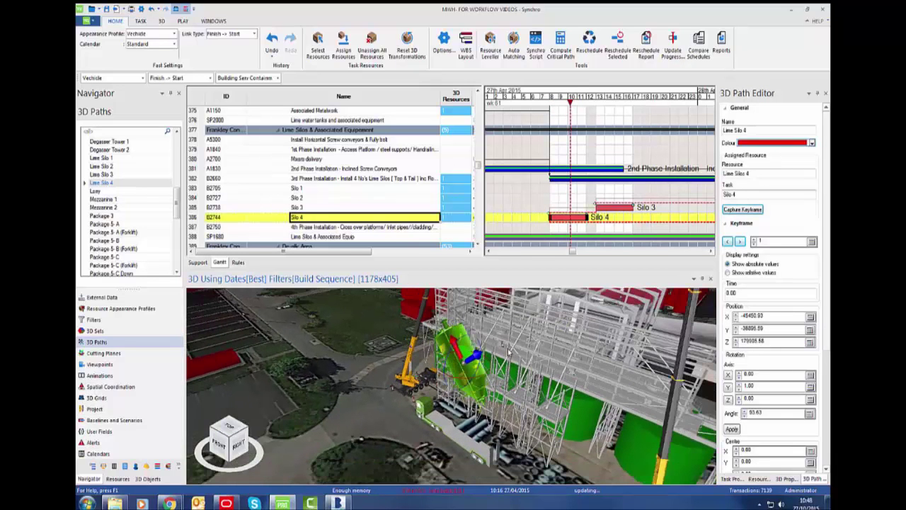
Set the focus time to 09:55 27/04/2015, shift the partly lifted silo away from the steel frame, and capture this position as keyframe 2.
mouse_move(571, 104)
left_mouse_down()
mouse_move(594, 106)
mouse_move(569, 105)
left_mouse_up()
scroll(493, 375, "up", 1)
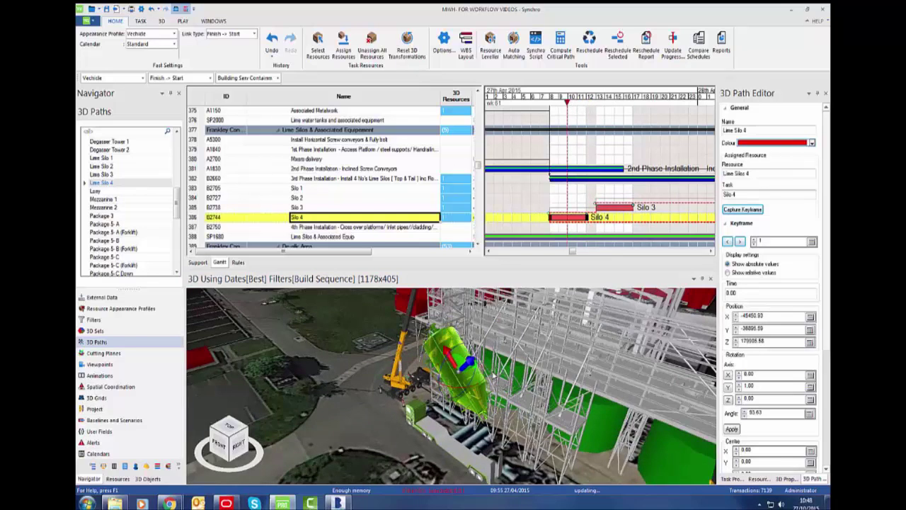
mouse_move(478, 378)
middle_mouse_down()
mouse_move(448, 371)
mouse_move(465, 372)
middle_mouse_up()
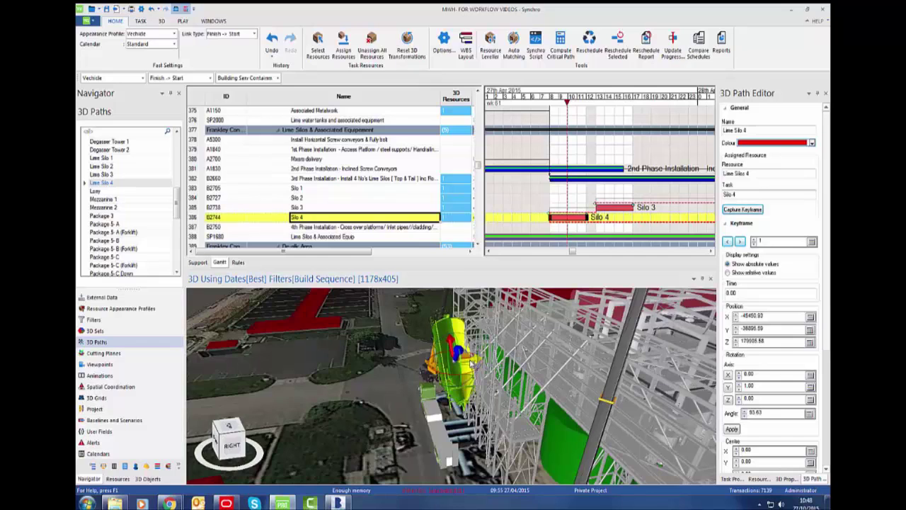
left_click_drag(465, 364, 465, 364)
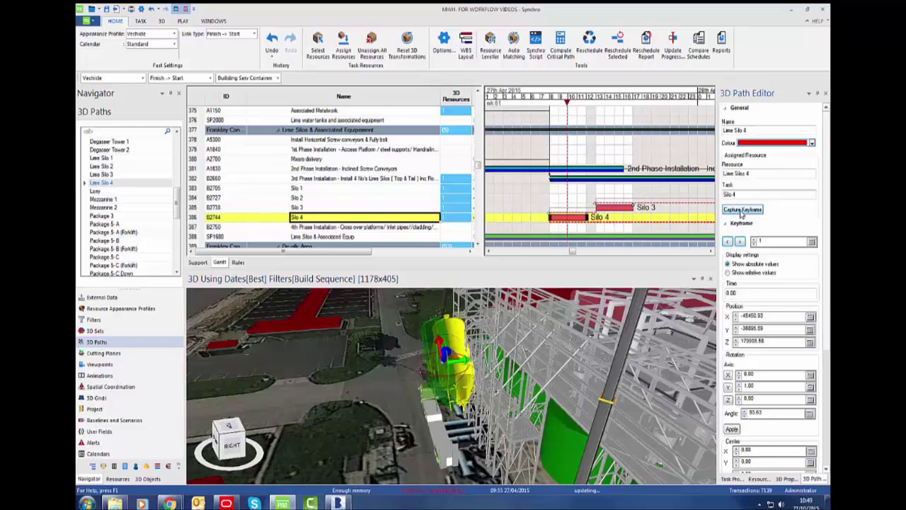
left_click(741, 209)
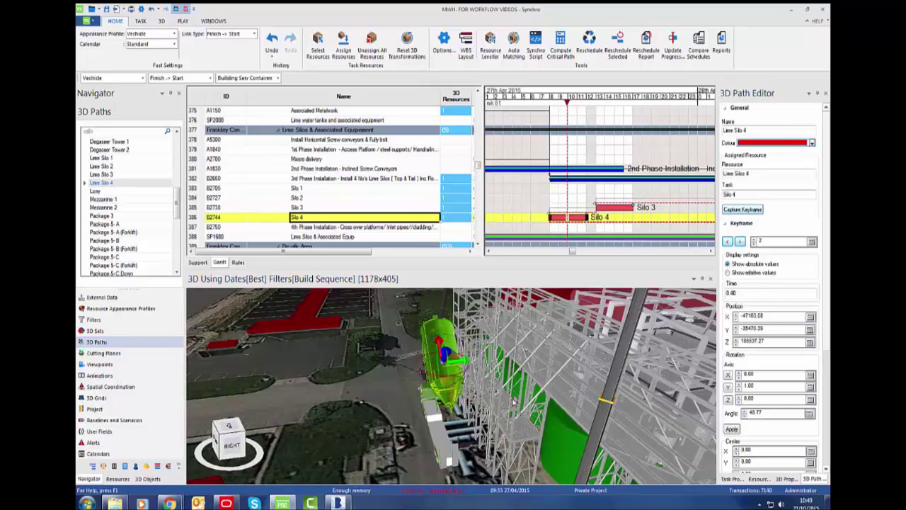
Check the silo's lift in front view by advancing the focus time to 12:21 27/04/2015, past the Silo 4 task, and deselect the silo path.
middle_click_drag(515, 402, 579, 168)
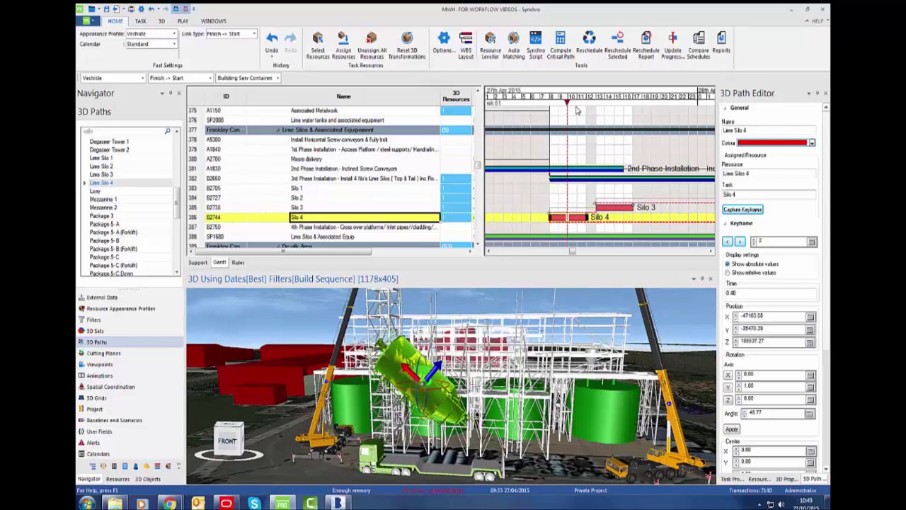
left_click_drag(569, 104, 592, 111)
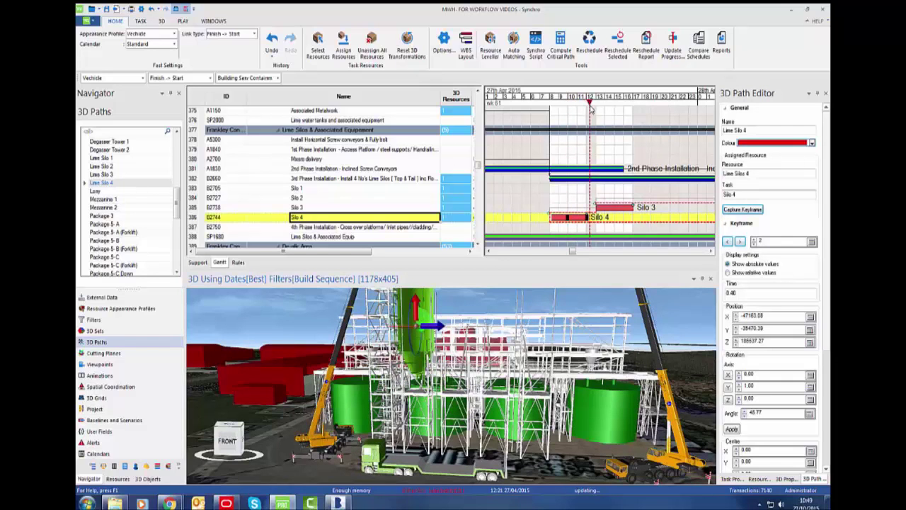
left_click(535, 303)
scroll(499, 382, "down", 3)
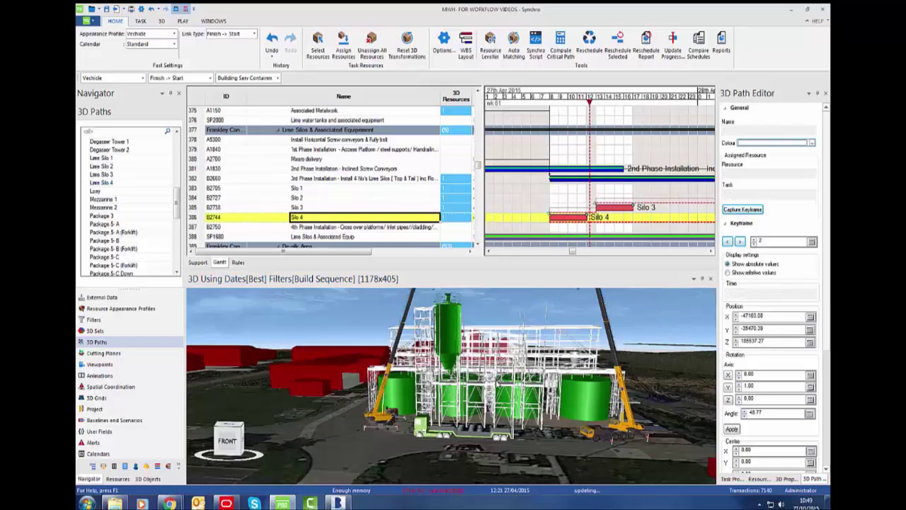
middle_click_drag(498, 381, 477, 417)
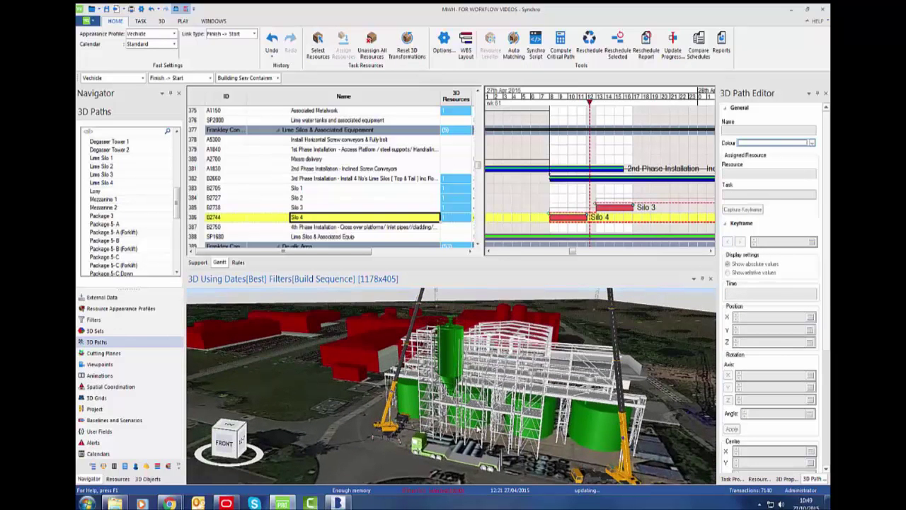
Play the schedule in focused-time mode from 07:47 27/04/2015, just before the Silo 4 task, and stop playback after the Silo 3 task ends.
left_click(549, 97)
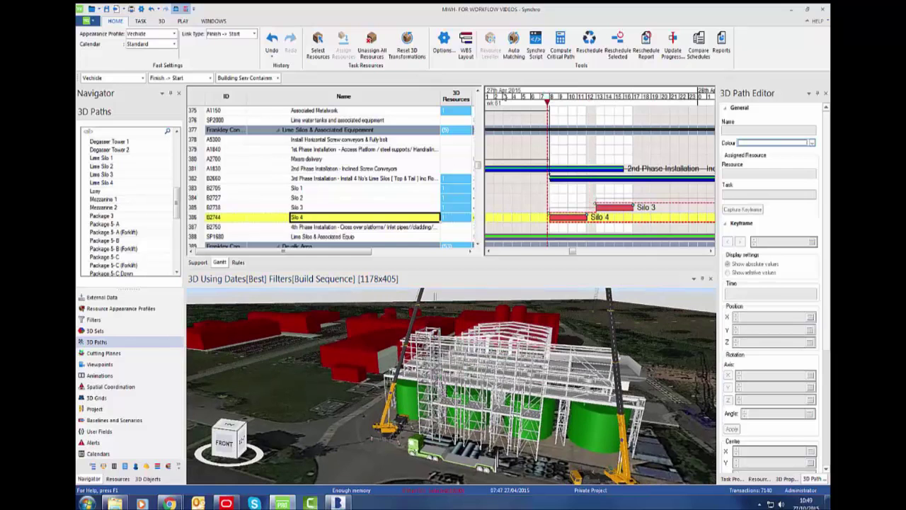
left_click(182, 21)
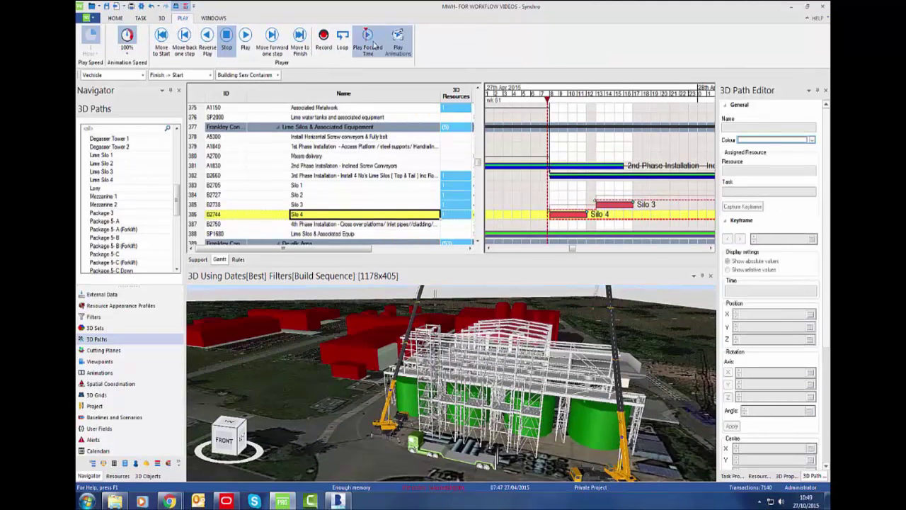
left_click(373, 44)
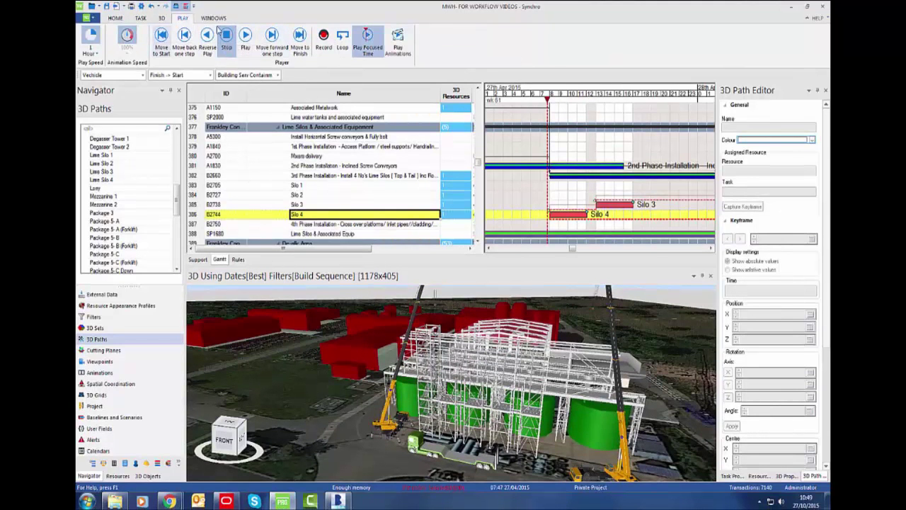
left_click(248, 44)
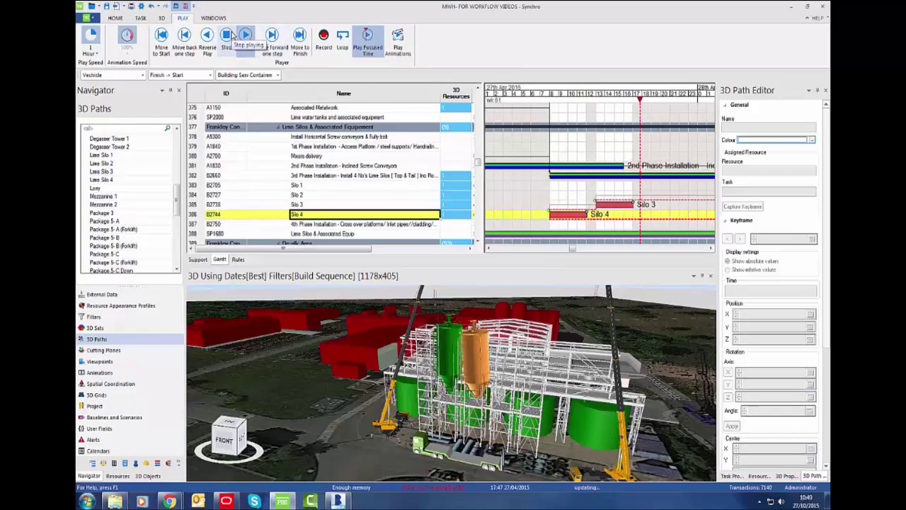
left_click(227, 36)
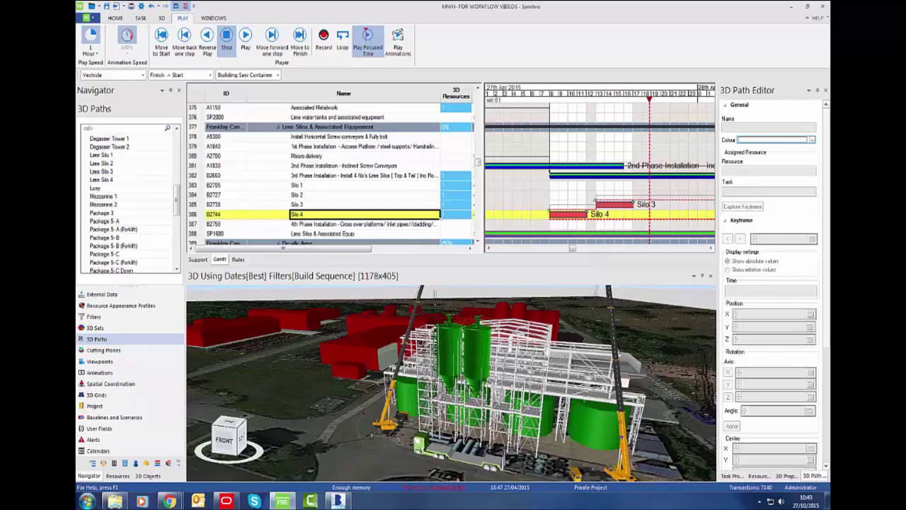